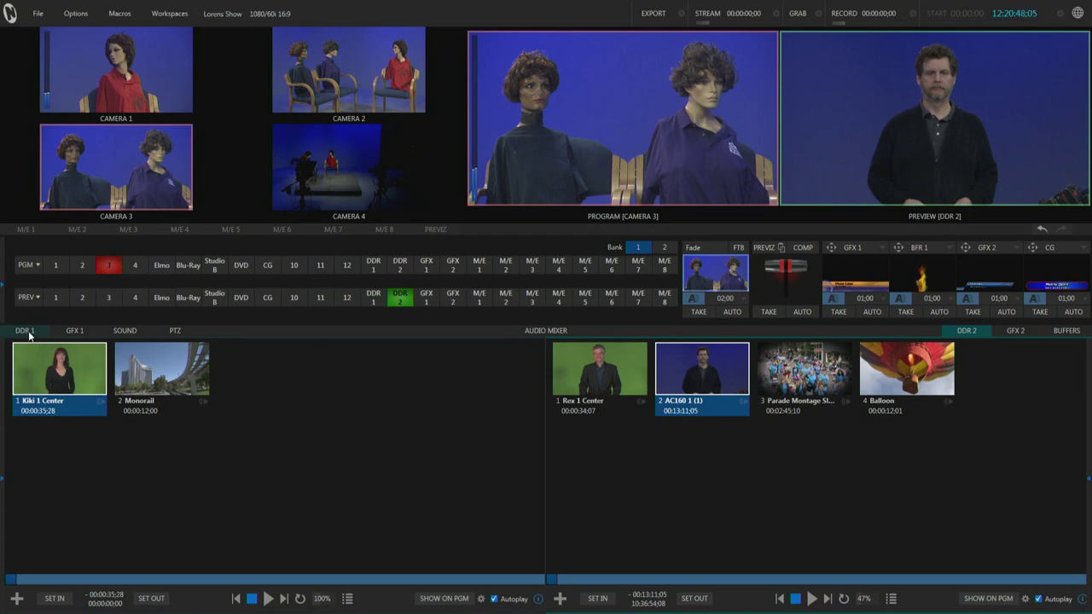
# Look through the GFX 1, Sound, PTZ, GFX 2 and Buffers modules, returning to the DDR 1 and DDR 2 clip bins
pyautogui.click(75, 331)
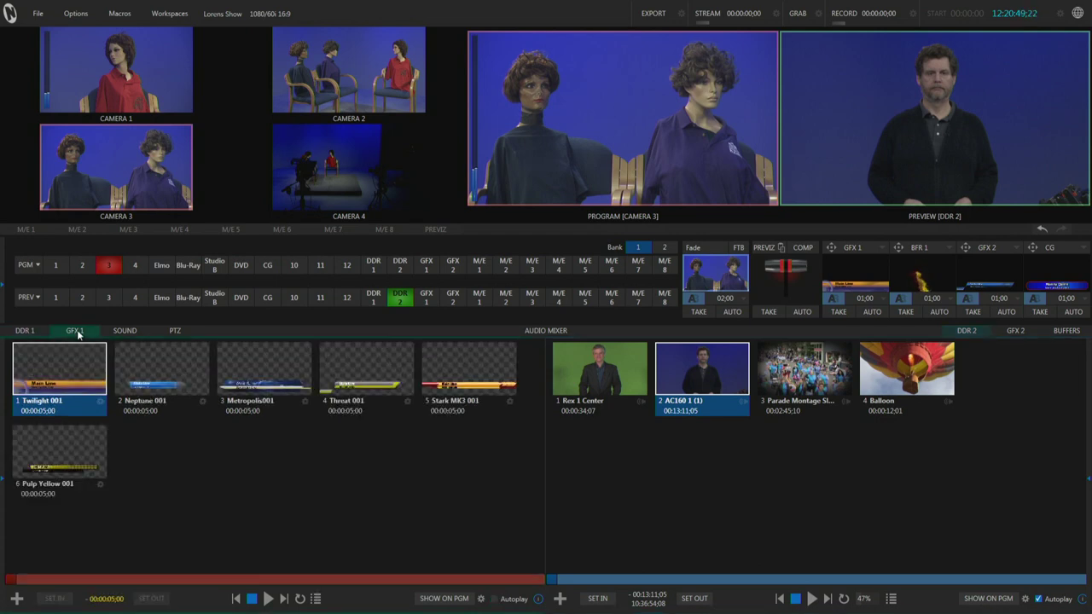
pyautogui.click(123, 331)
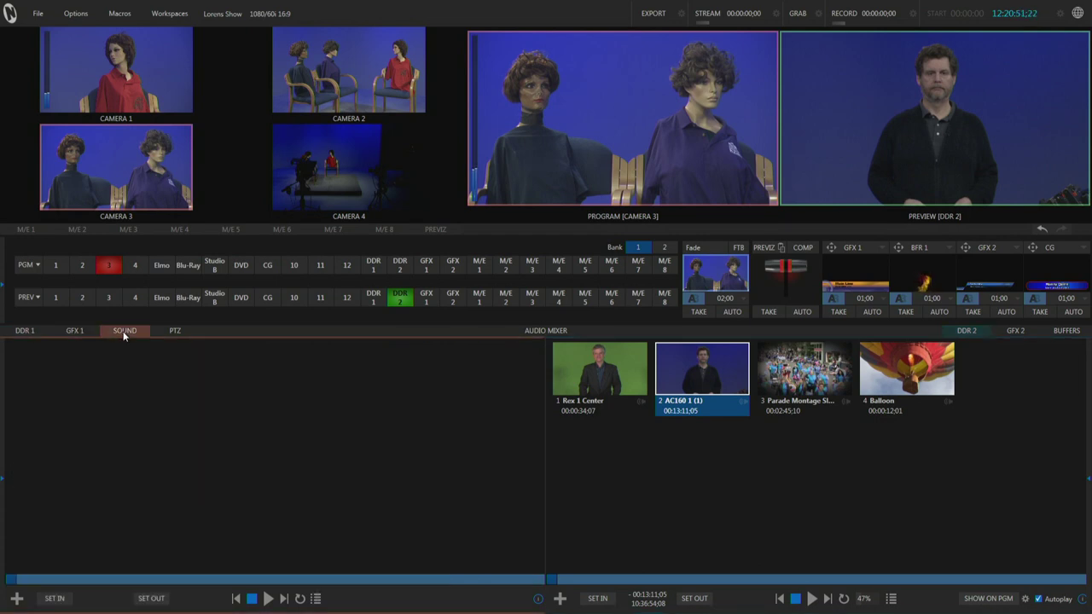
pyautogui.click(175, 331)
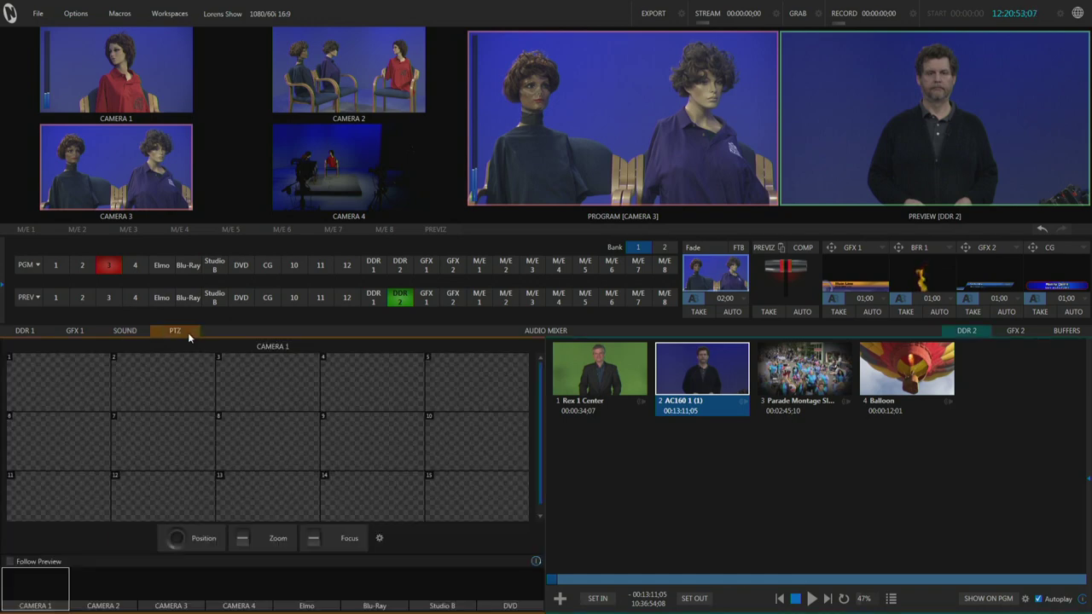
pyautogui.click(26, 331)
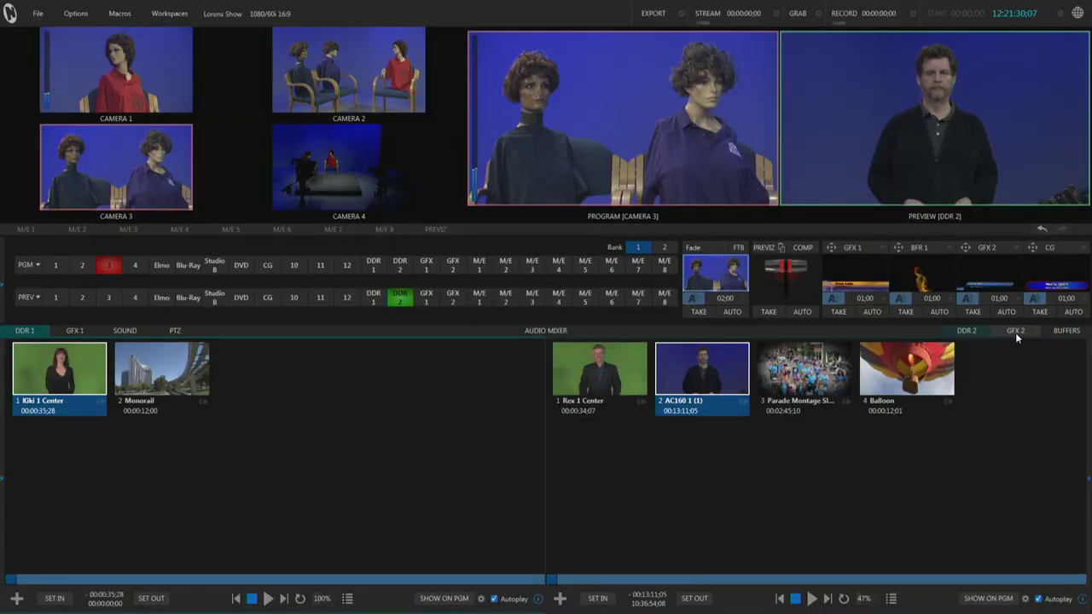
pyautogui.click(1015, 333)
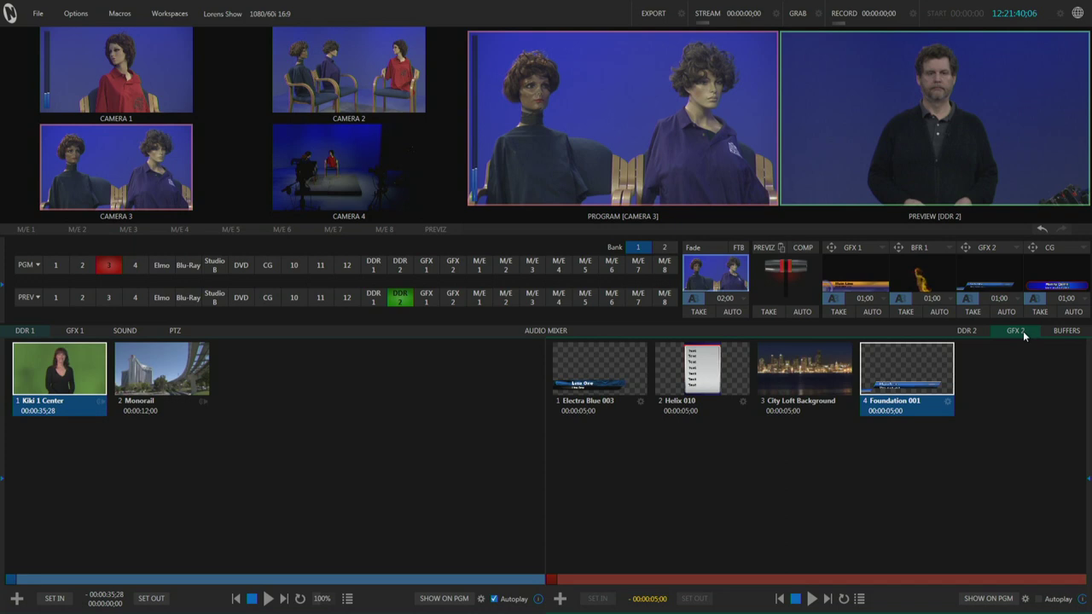
pyautogui.click(1068, 331)
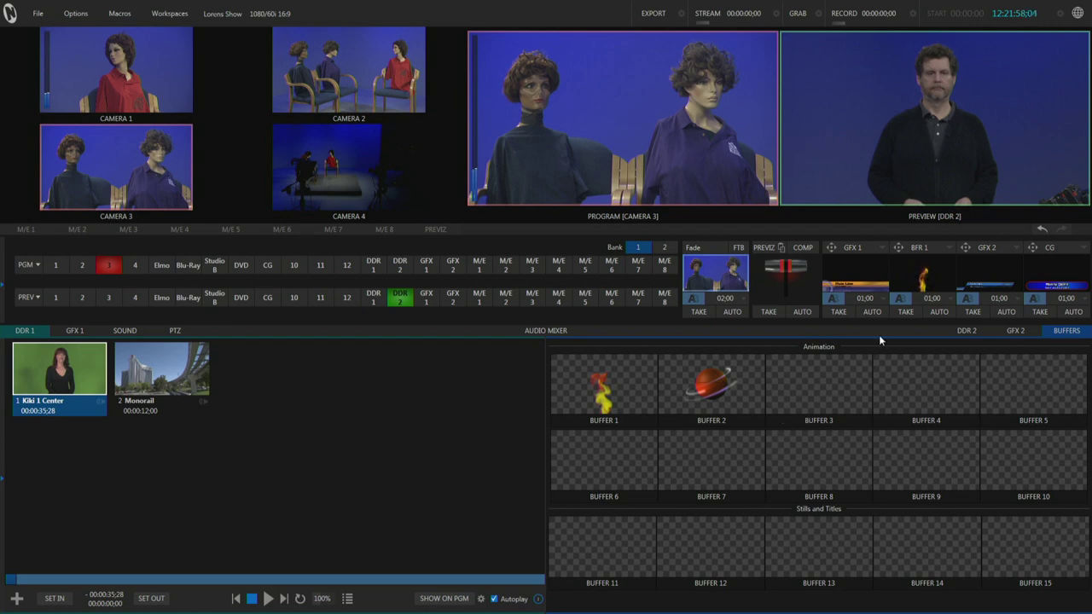
pyautogui.click(967, 332)
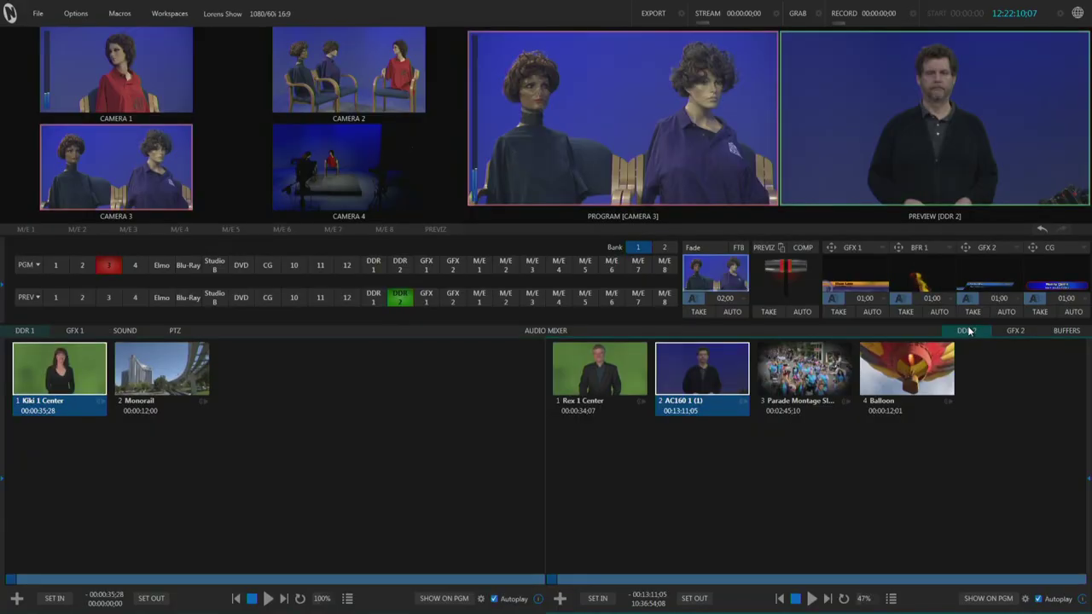
# Preview the Rex 1 Center, AC160 1 (1) and Parade Montage clips in DDR 2
pyautogui.click(600, 369)
pyautogui.click(702, 372)
pyautogui.click(770, 386)
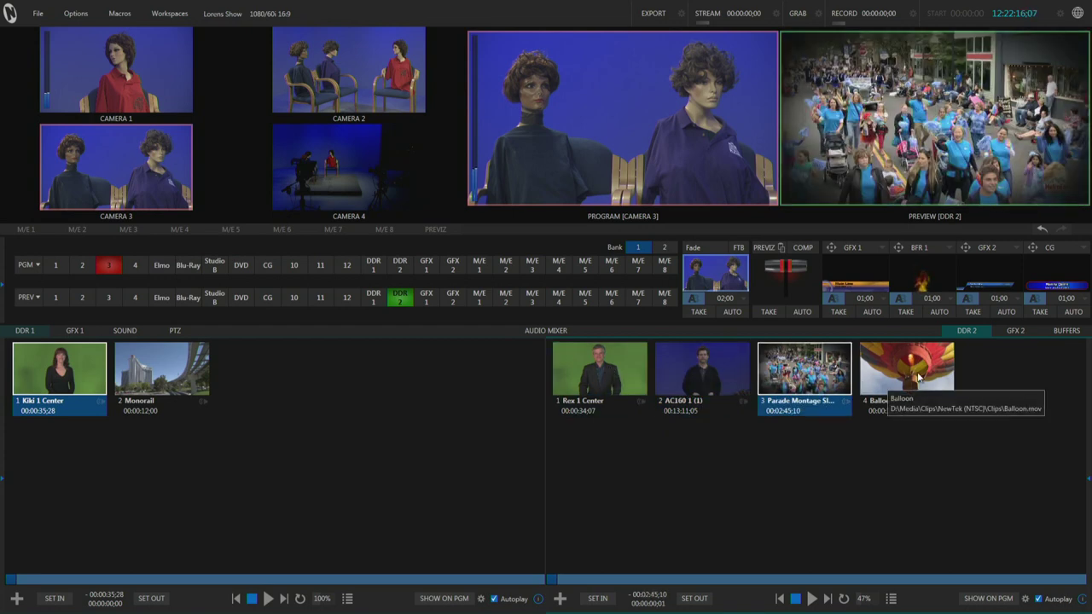
# Move the Balloon clip ahead of the Parade Montage clip in DDR 2
pyautogui.click(915, 378)
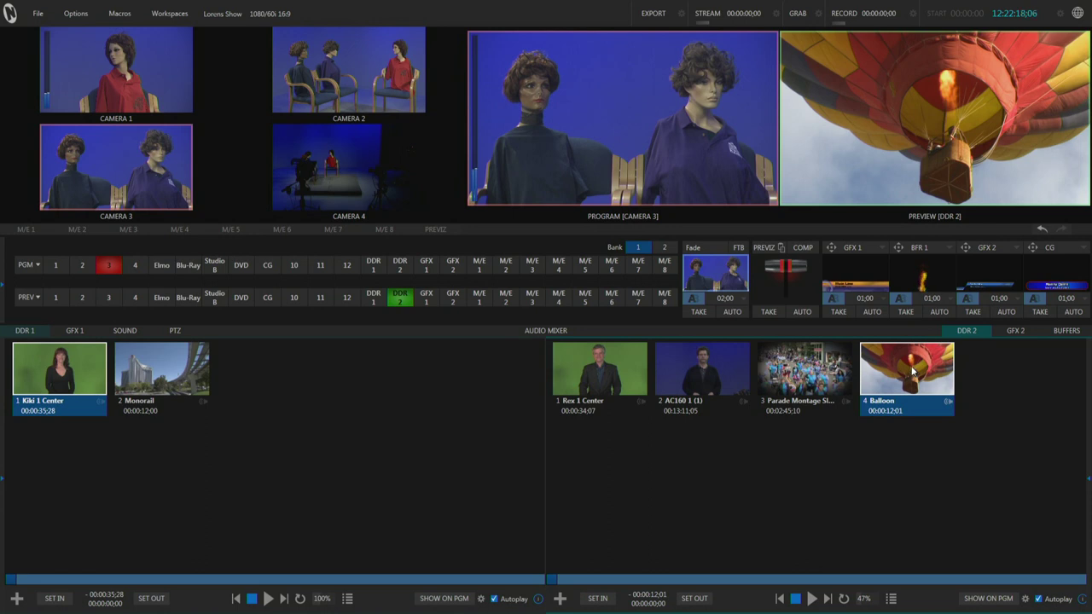
pyautogui.moveTo(913, 372); pyautogui.dragTo(898, 372)
pyautogui.moveTo(772, 462); pyautogui.dragTo(754, 378)
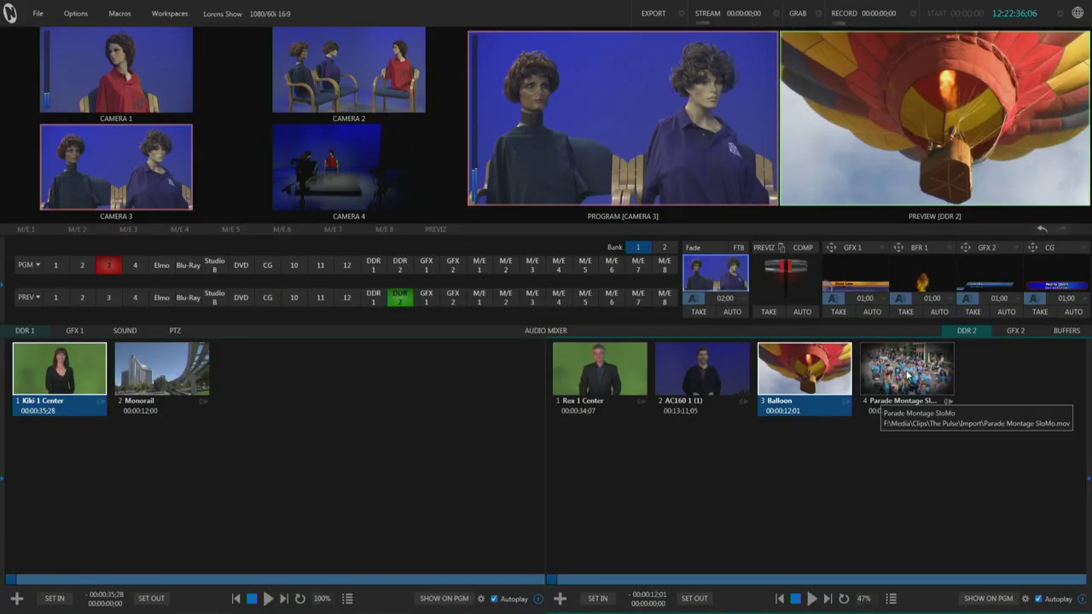
# Remove the Parade Montage clip from DDR 2
pyautogui.click(907, 376)
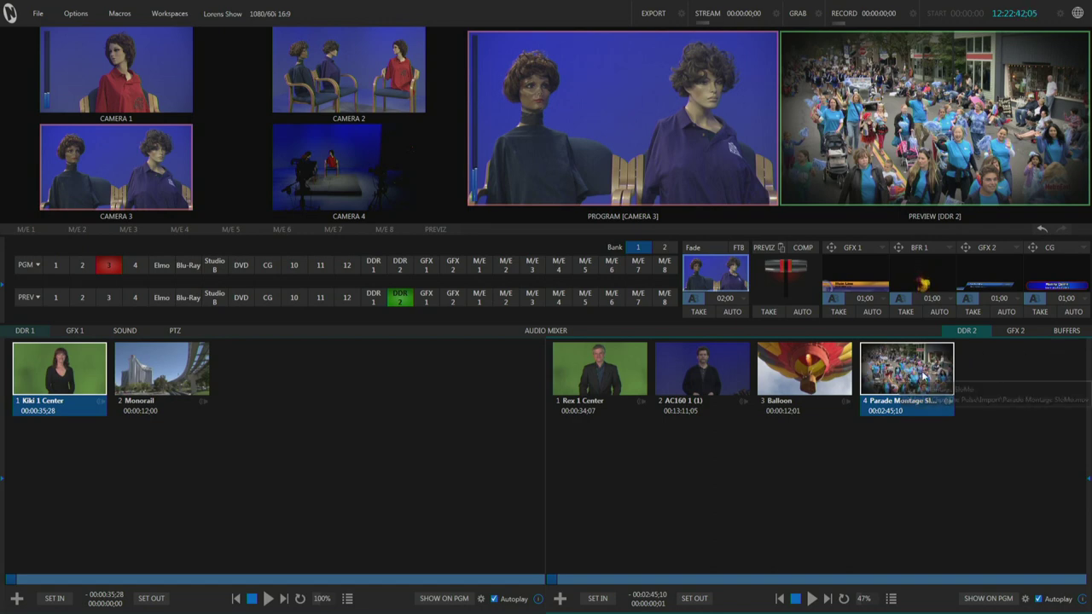
pyautogui.rightClick(923, 373)
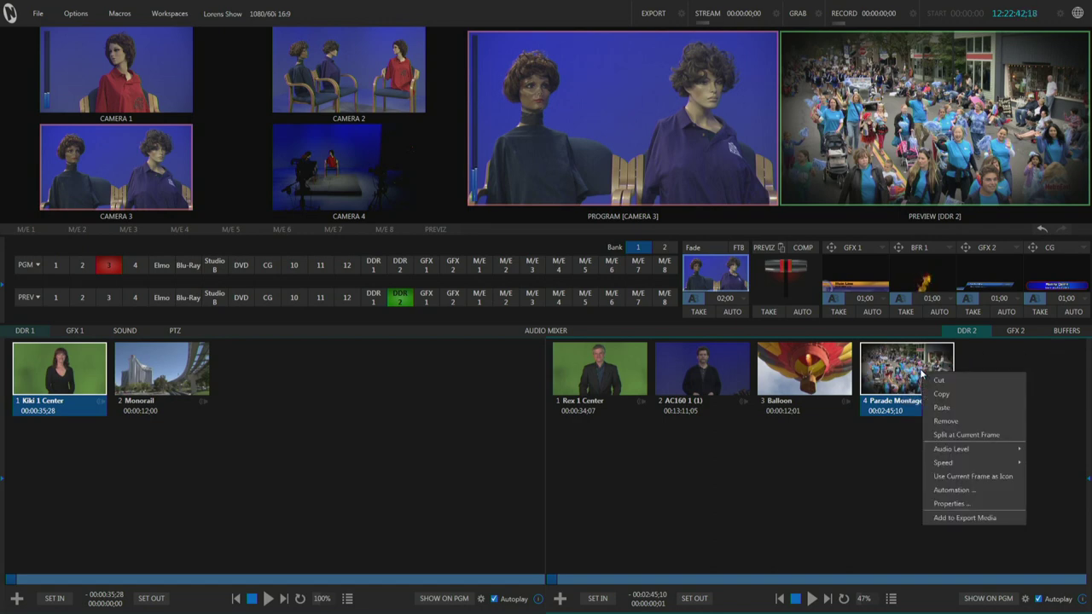
pyautogui.click(957, 426)
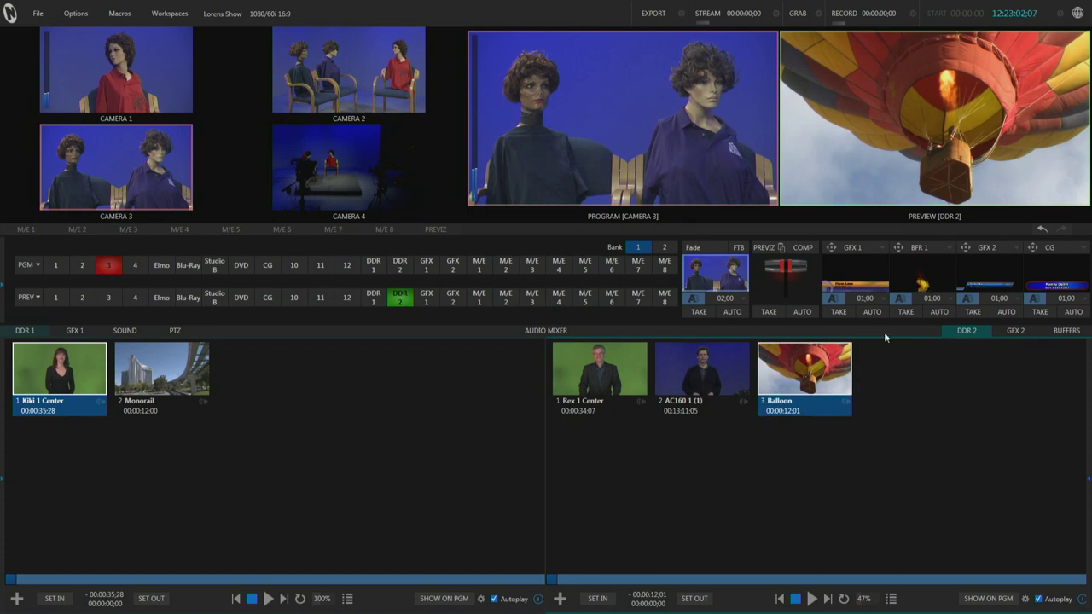
# Review the audio level choices available for the Balloon clip without changing them
pyautogui.rightClick(792, 382)
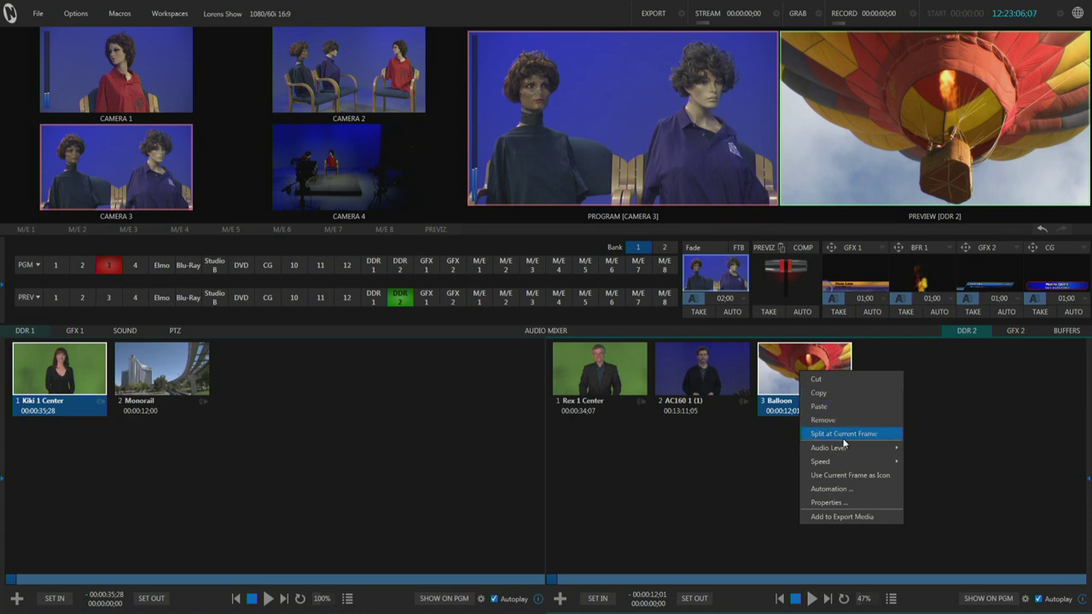
pyautogui.moveTo(872, 459)
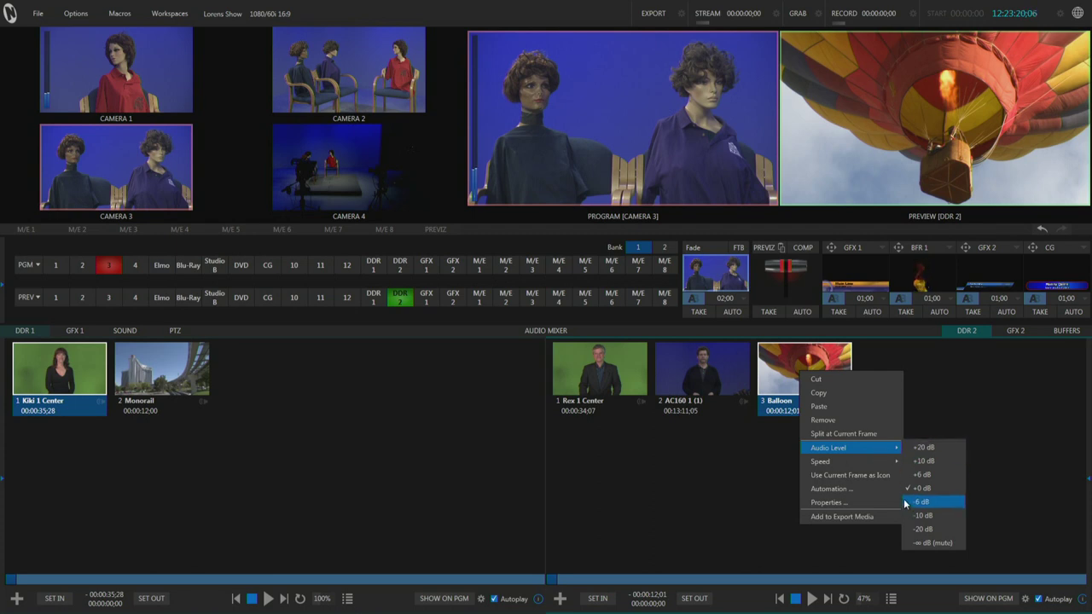
pyautogui.click(989, 479)
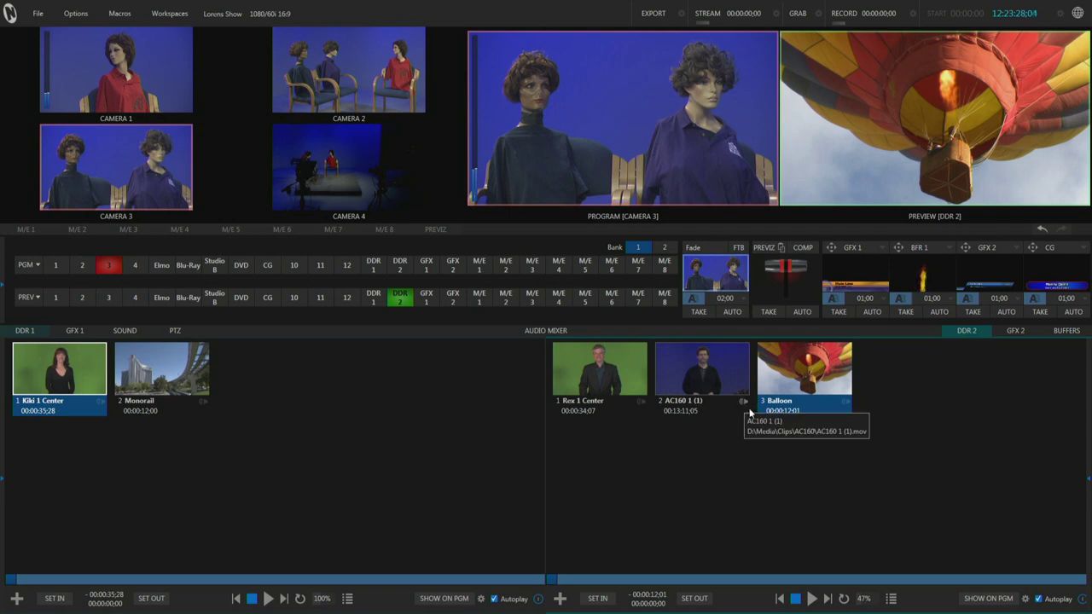
# Review the clip options for Rex 1 Center and scrub through its footage
pyautogui.rightClick(584, 404)
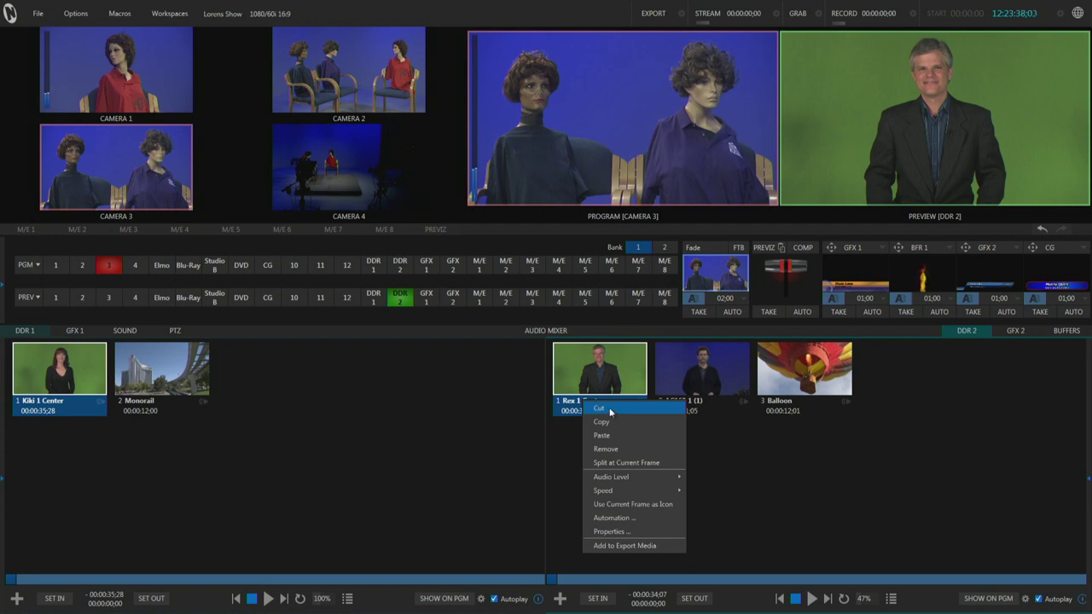
pyautogui.click(737, 459)
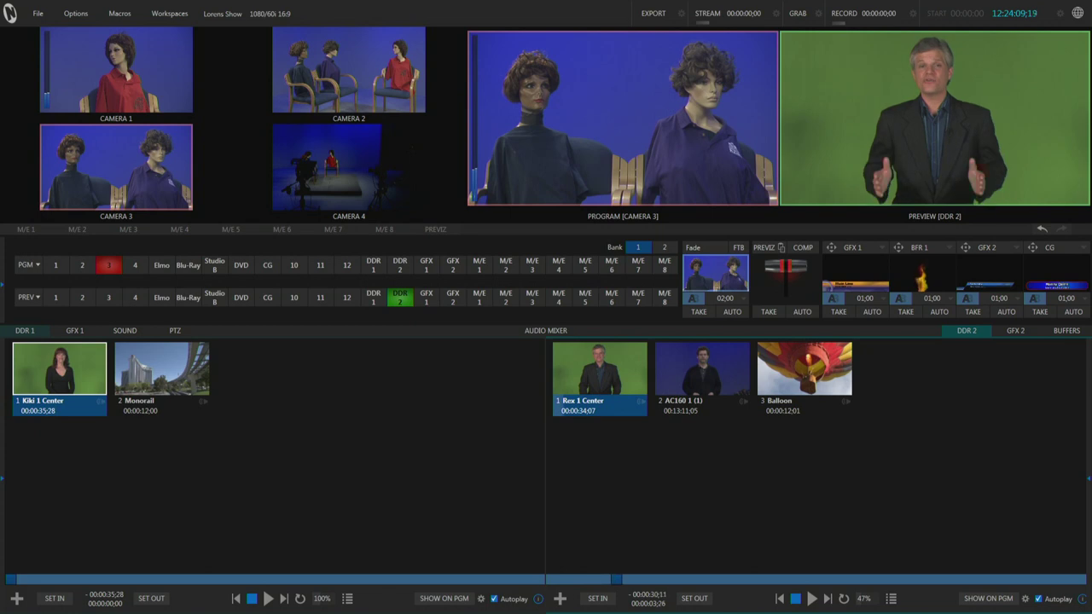
pyautogui.click(602, 580)
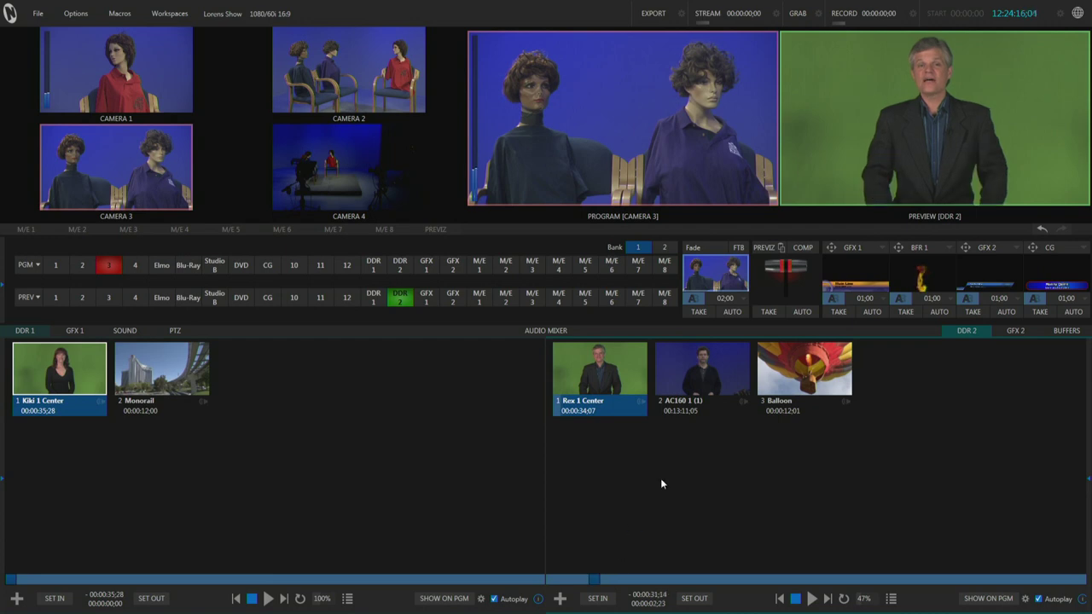
# Trim the AC160 1 (1) clip with an in point at 10:39:18;03 and an out point at 10:42:37;19
pyautogui.click(719, 367)
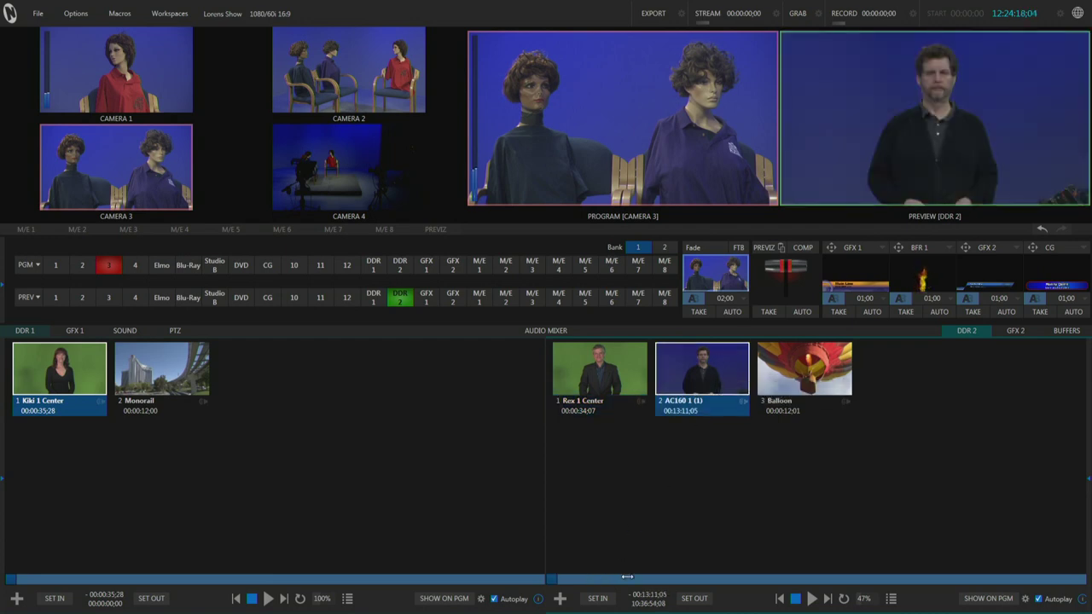
pyautogui.moveTo(553, 579); pyautogui.dragTo(646, 581)
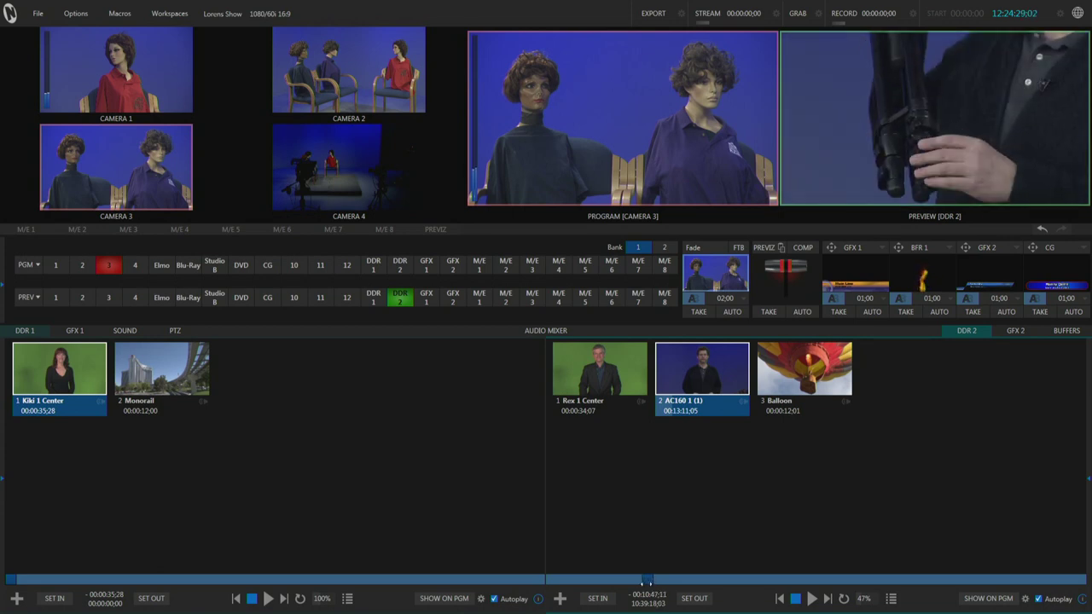
pyautogui.click(601, 600)
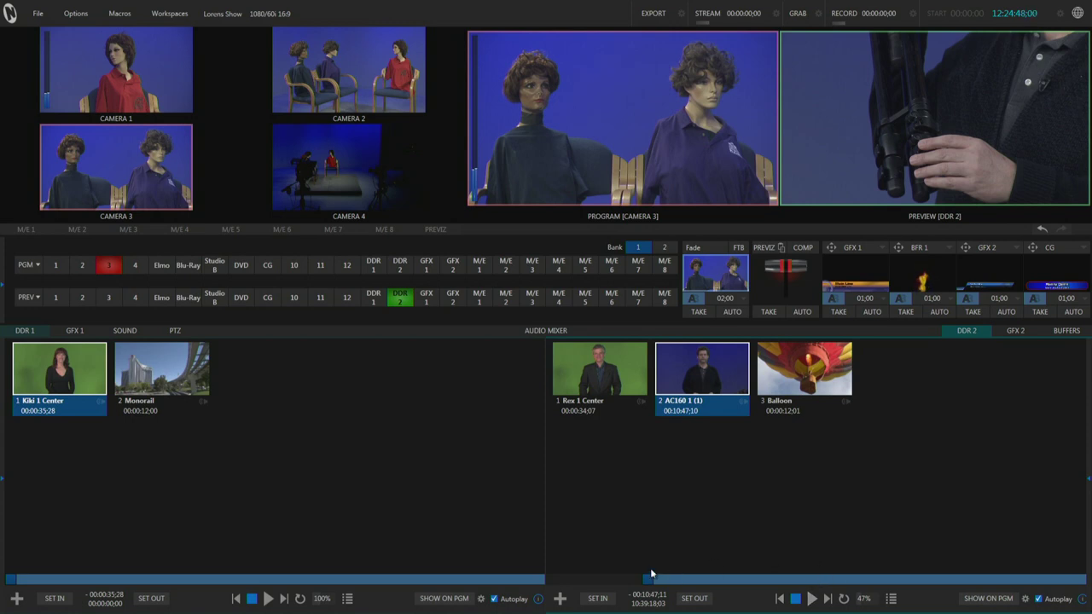
pyautogui.moveTo(650, 578); pyautogui.dragTo(785, 579)
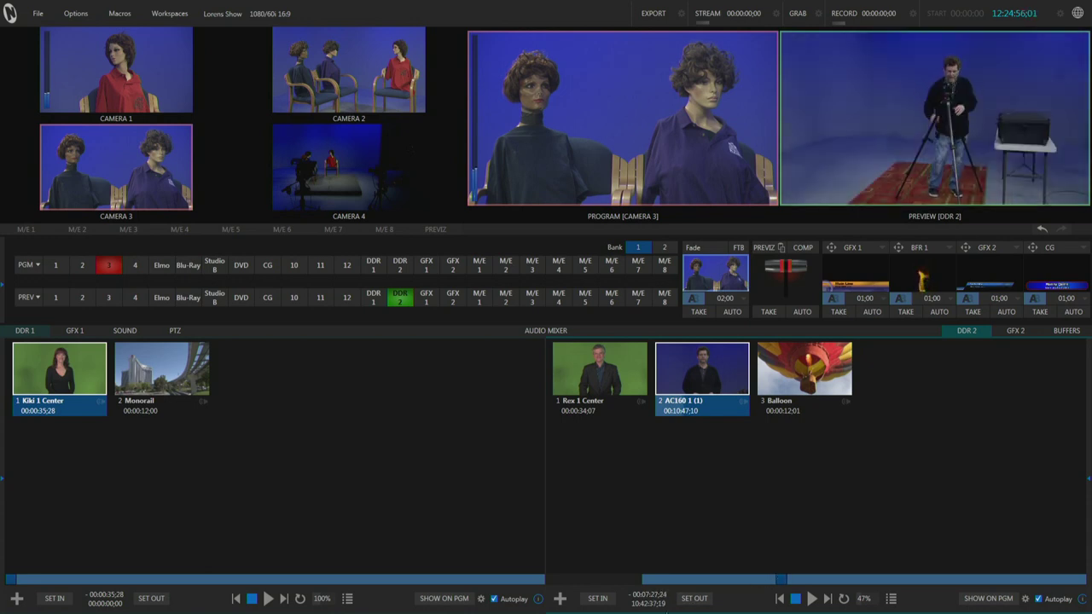
pyautogui.click(688, 605)
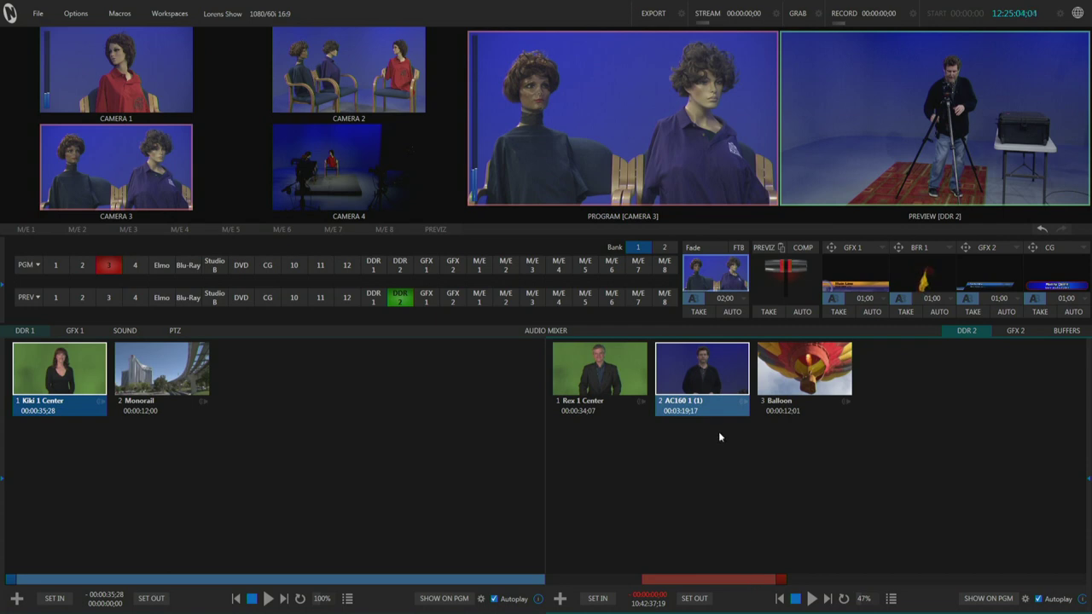
# Add the Episode 1000 clip from the Community Hotline media location to DDR 2, directly after the Rex 1 Center clip
pyautogui.click(604, 365)
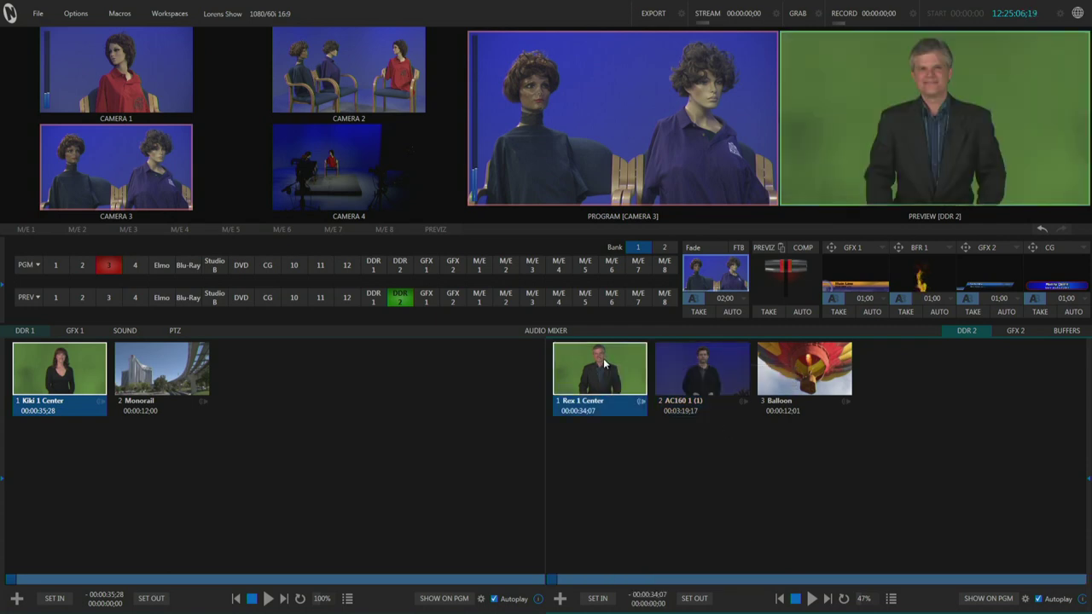
pyautogui.click(560, 599)
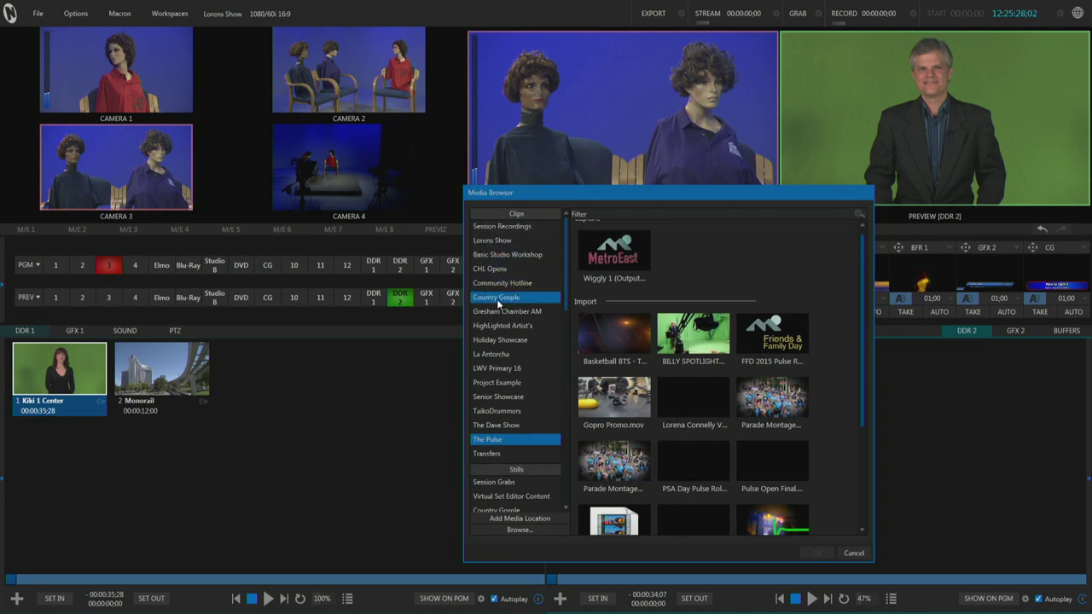
pyautogui.click(501, 226)
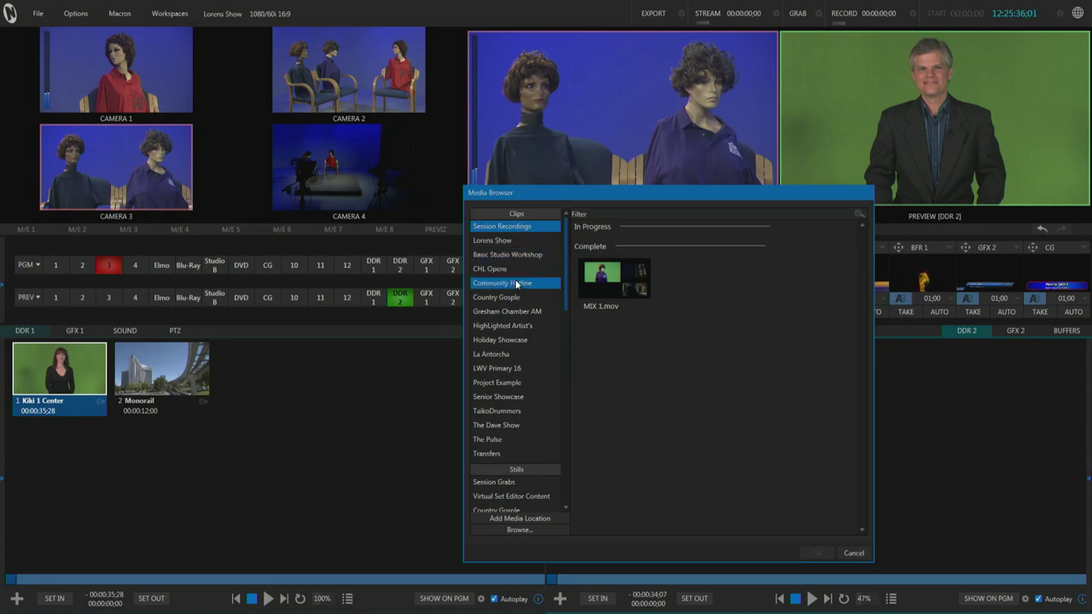
pyautogui.click(518, 342)
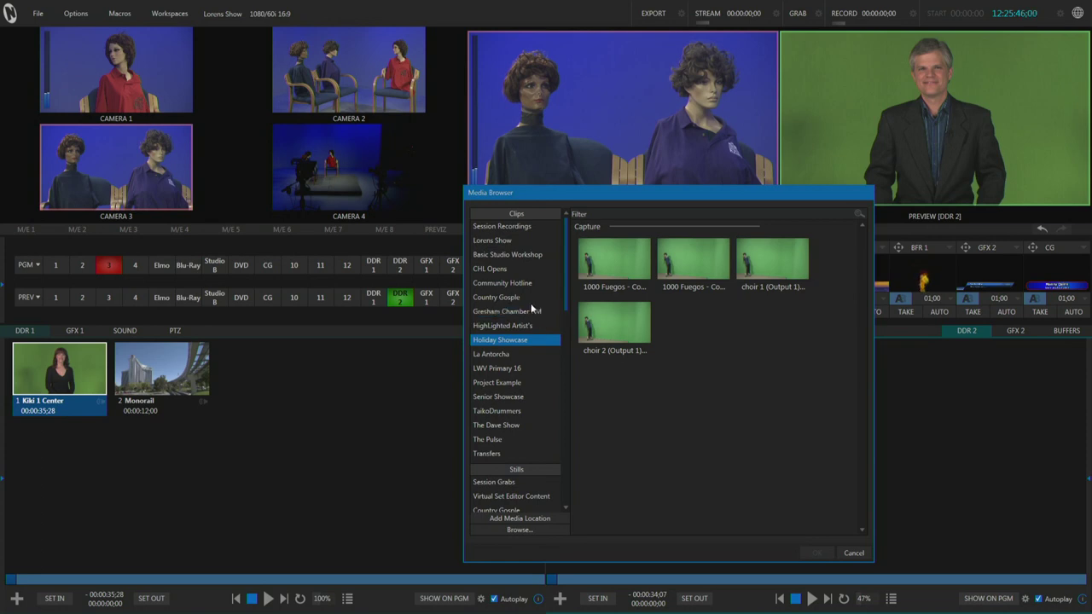
pyautogui.click(526, 284)
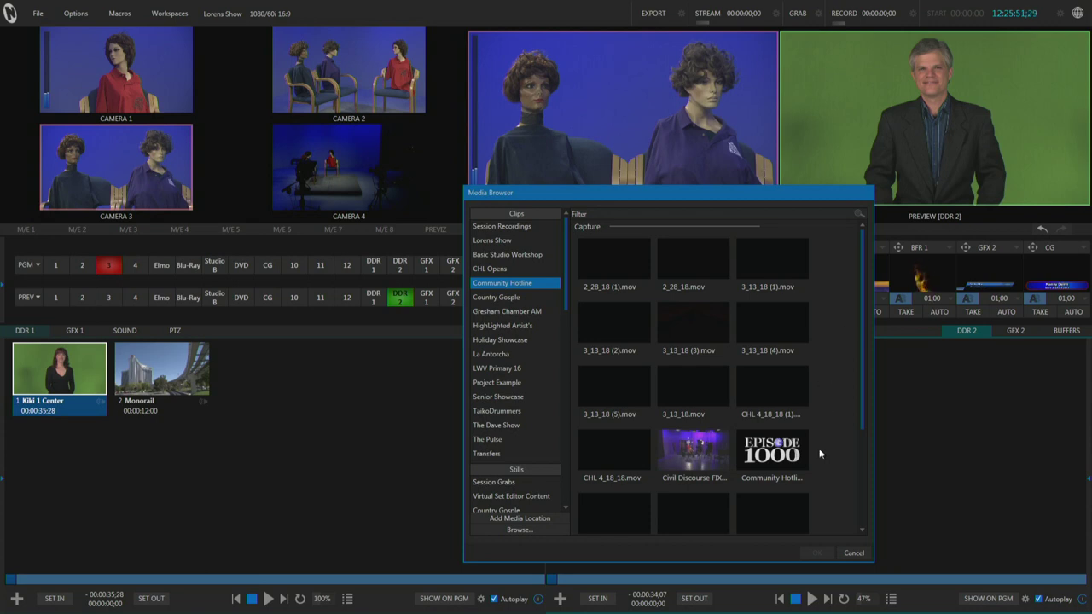
pyautogui.click(779, 455)
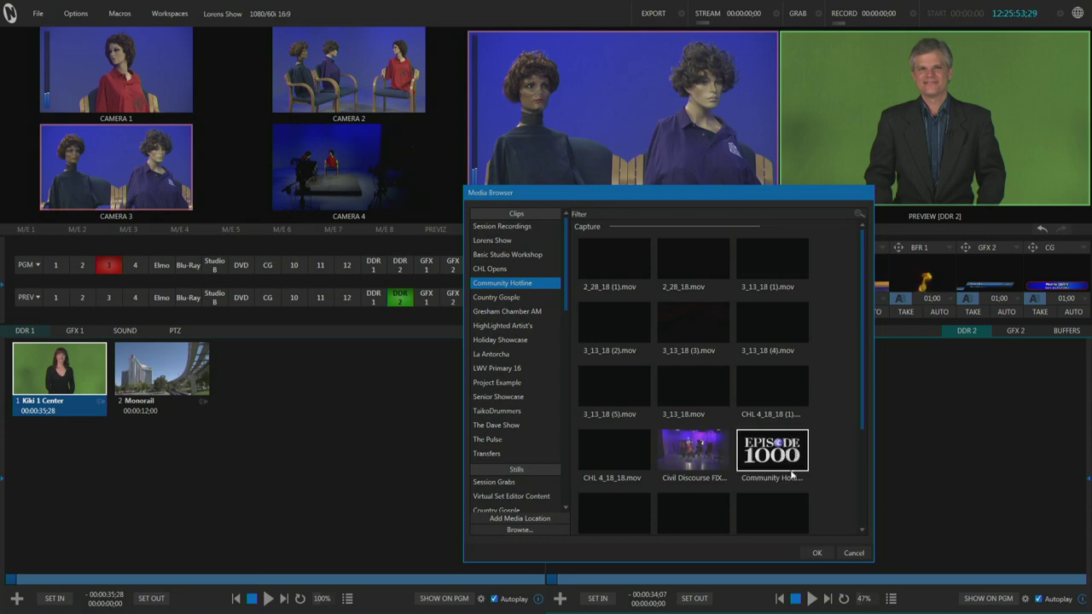
pyautogui.click(816, 553)
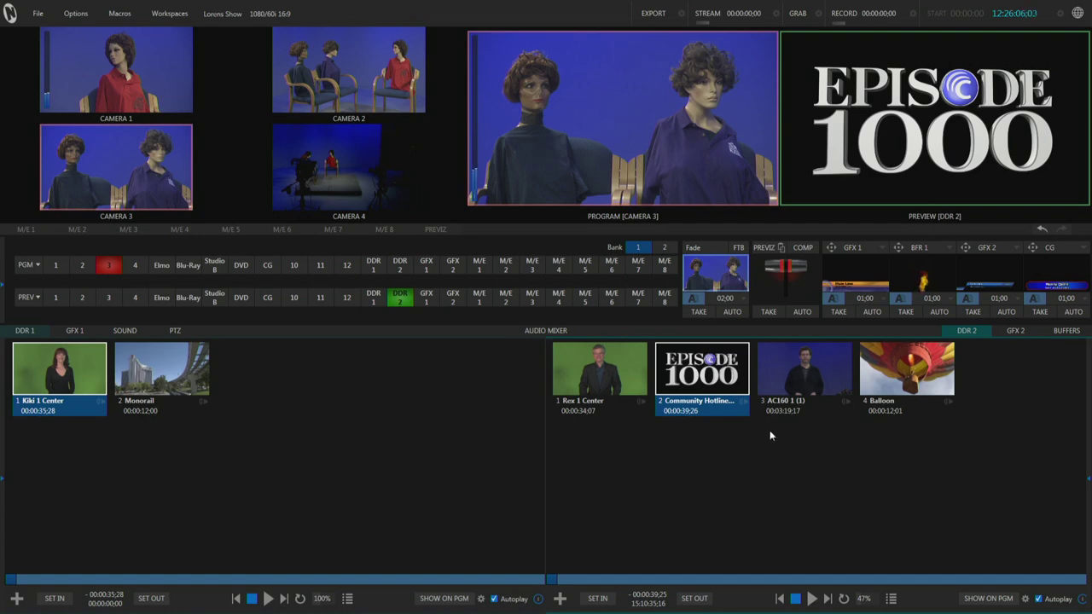
# Move the Episode 1000 clip behind the AC160 1 (1) clip in DDR 2
pyautogui.click(824, 379)
pyautogui.moveTo(700, 375); pyautogui.dragTo(834, 396)
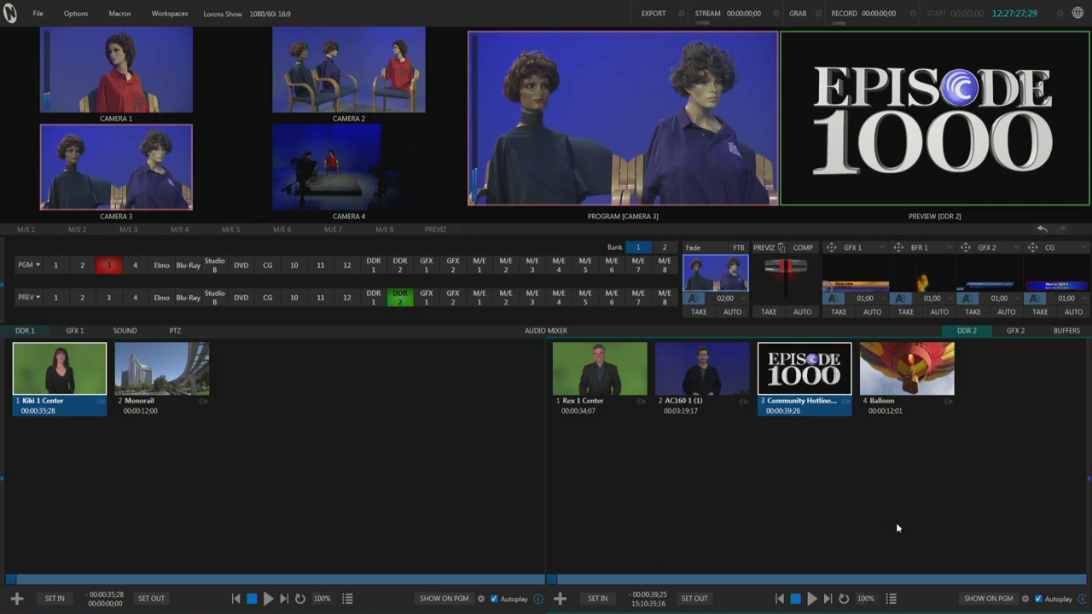
# Cue the Rex 1 Center clip in DDR 2 with playlist mode switched off and take DDR 2 to program
pyautogui.click(891, 599)
pyautogui.click(606, 383)
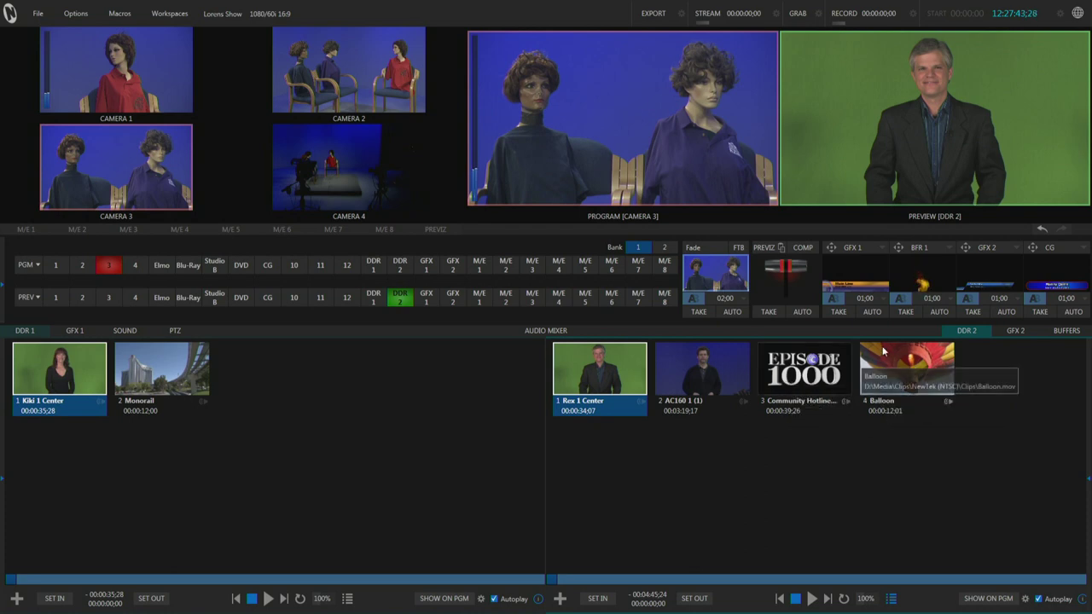
pyautogui.click(892, 599)
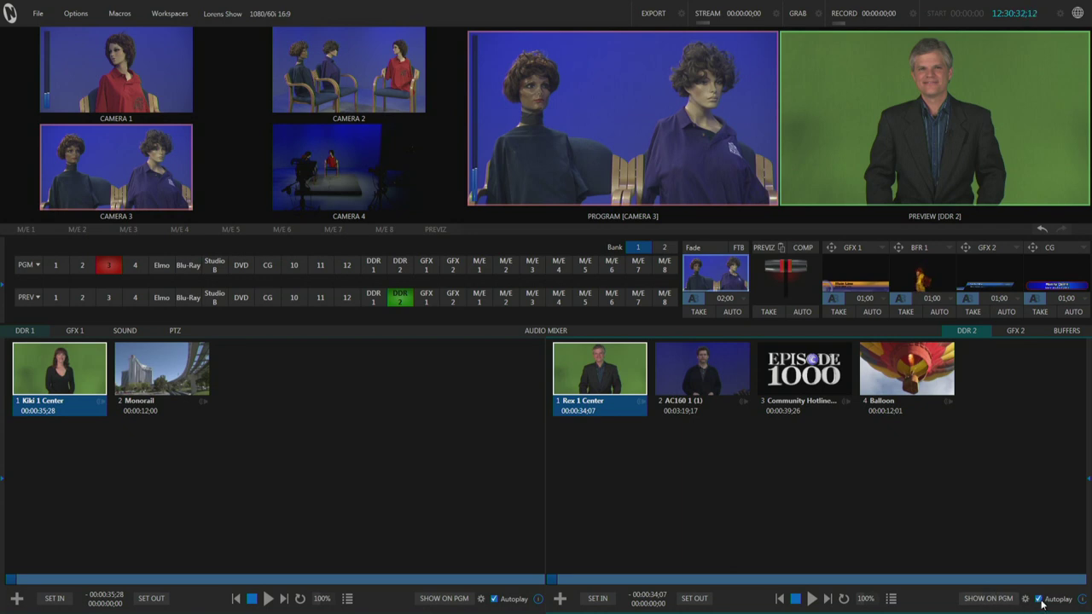
pyautogui.press('Return')
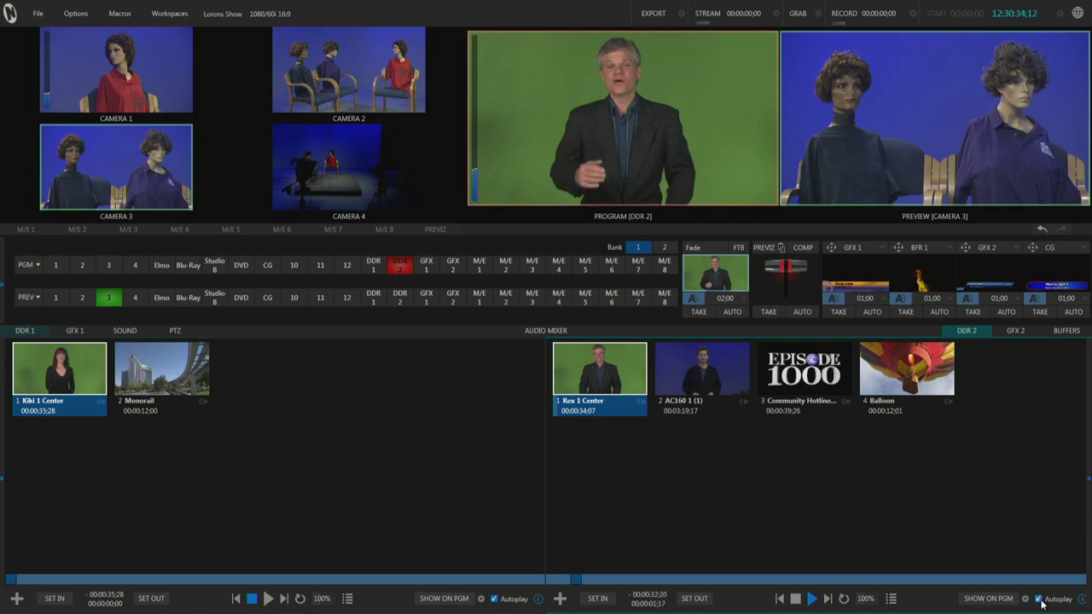